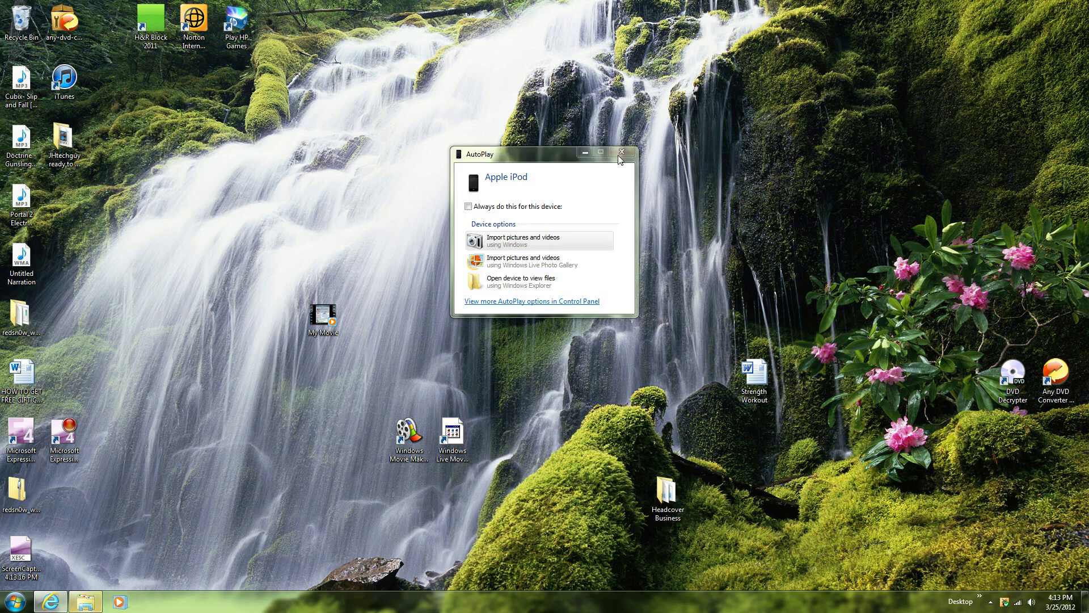
- Dismiss the Apple iPod AutoPlay prompt on the desktop
click(618, 154)
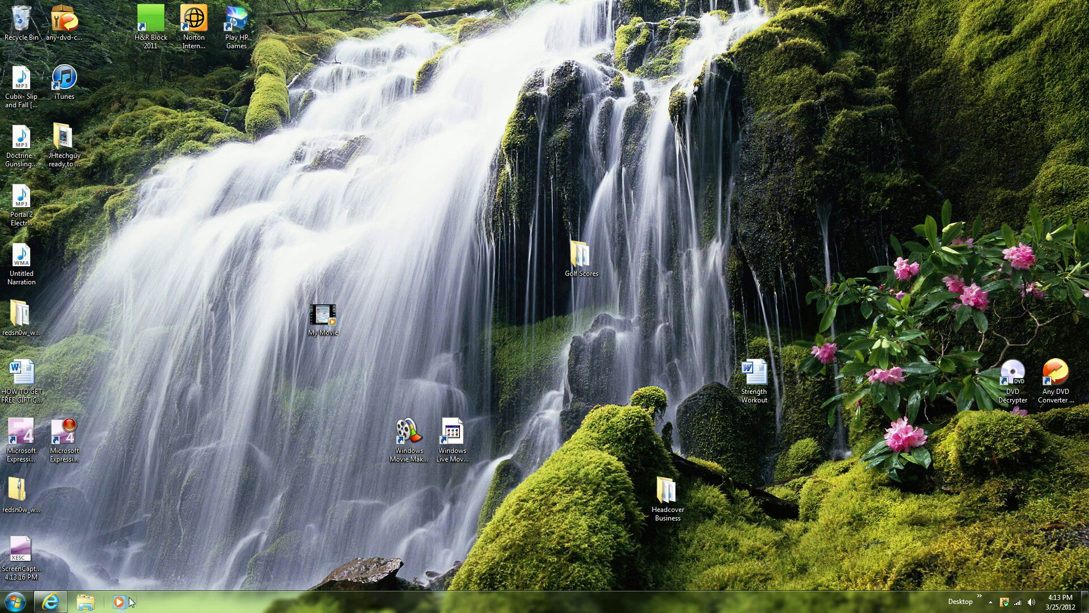
- Download the redsn0w Windows zip from the Redsnow page and close the attachment tab
click(53, 602)
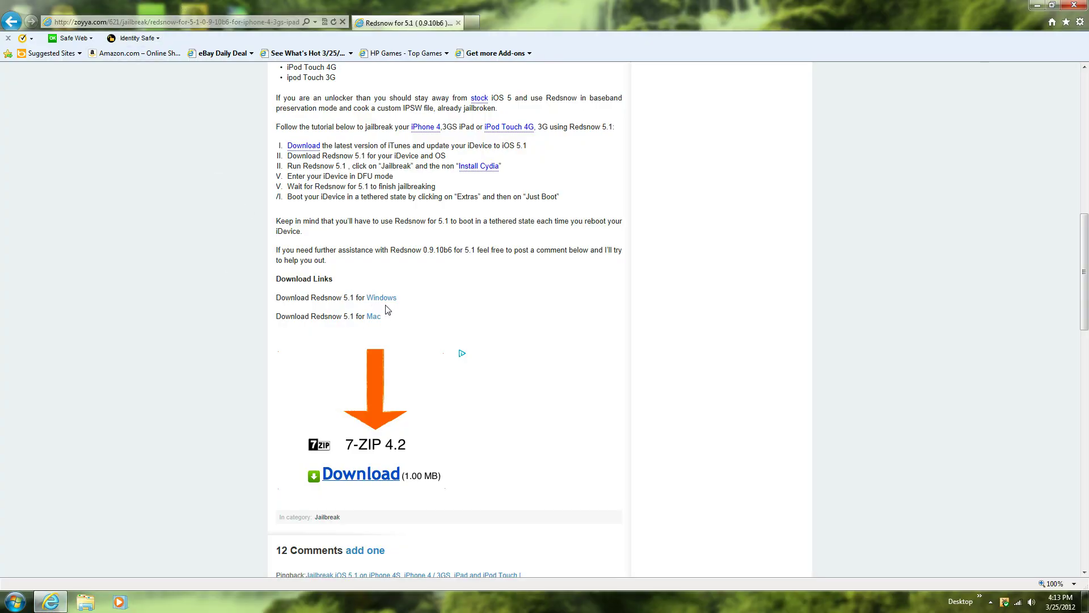
scroll(418, 316, down, 5)
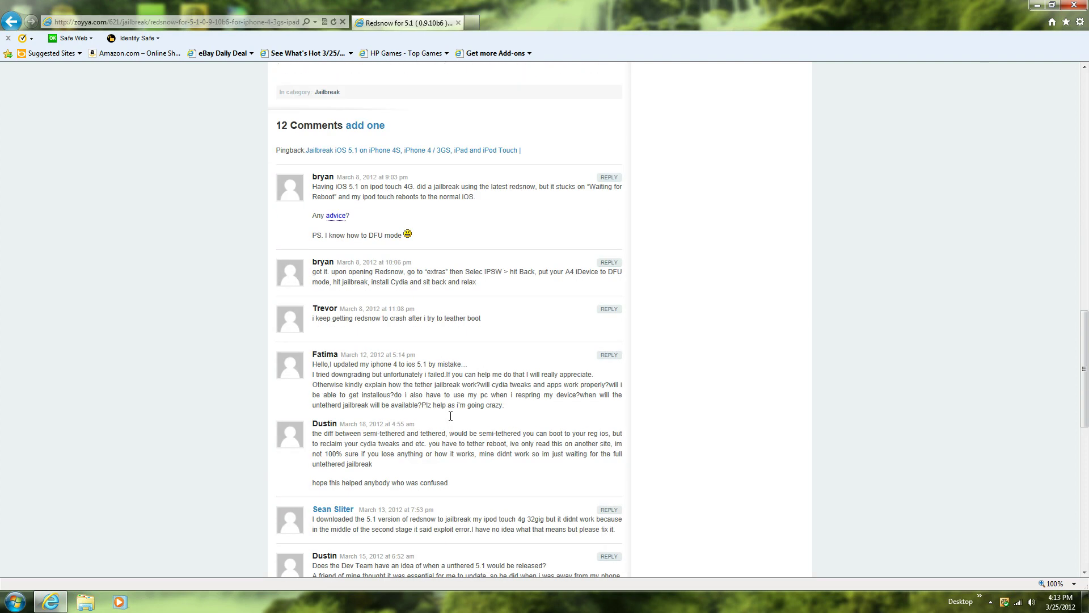
scroll(450, 414, up, 2)
scroll(424, 403, up, 5)
scroll(423, 403, down, 3)
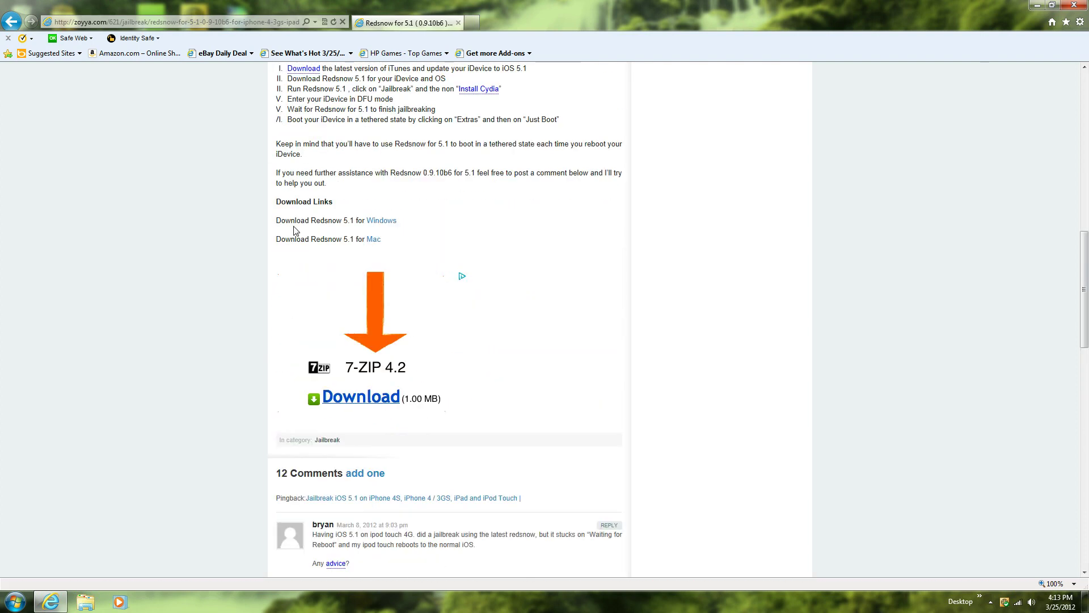
drag(277, 199, 397, 227)
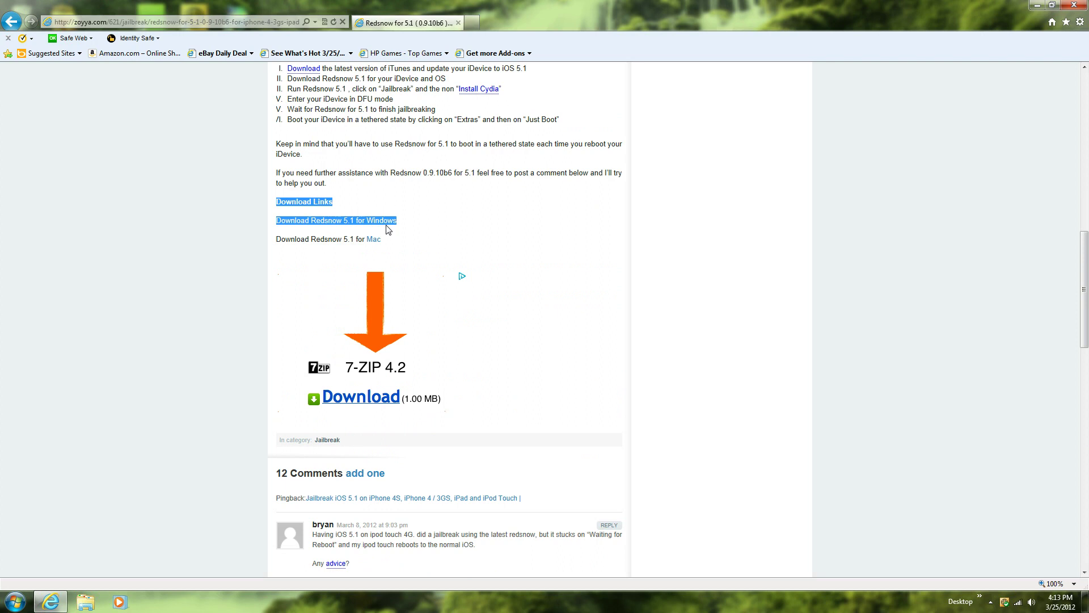
click(414, 210)
click(372, 223)
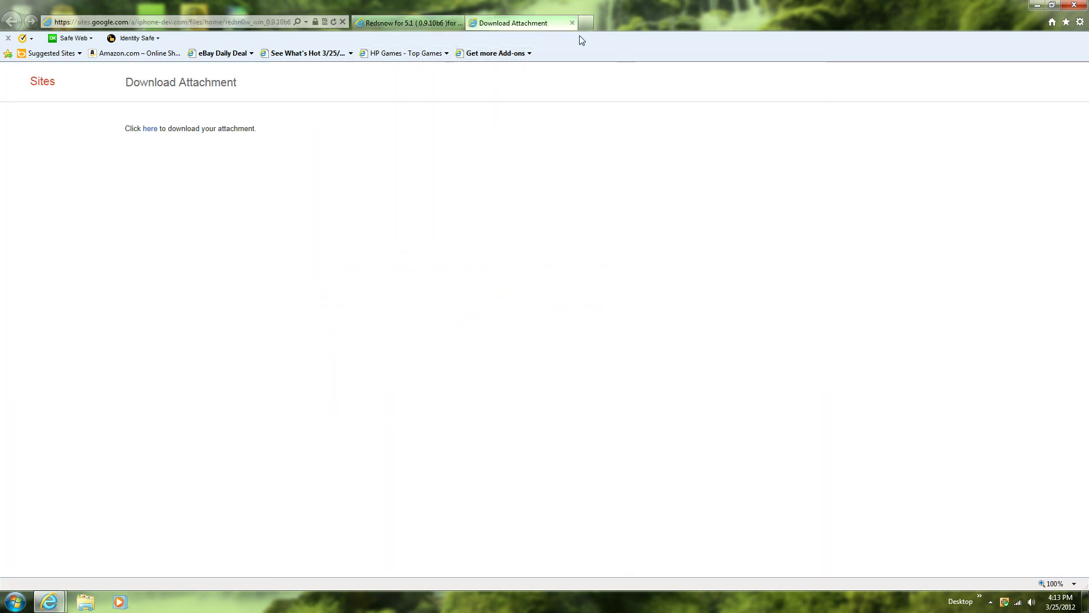
click(157, 134)
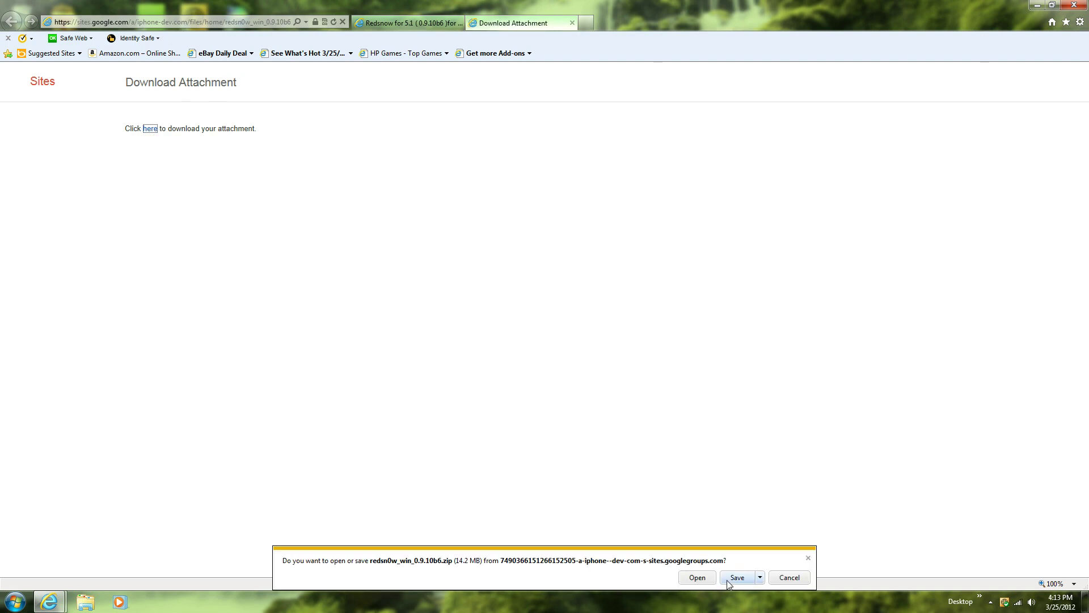
click(808, 562)
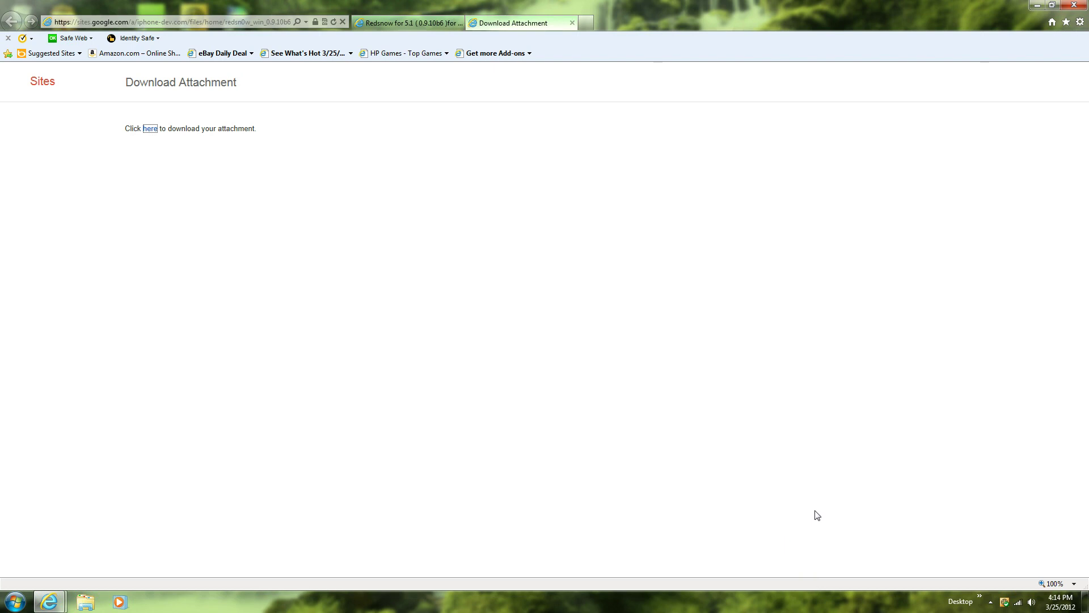
click(571, 23)
- Open the downloaded redsn0w zip and extract the redsn0w_win_0.9.10b6 folder
click(49, 602)
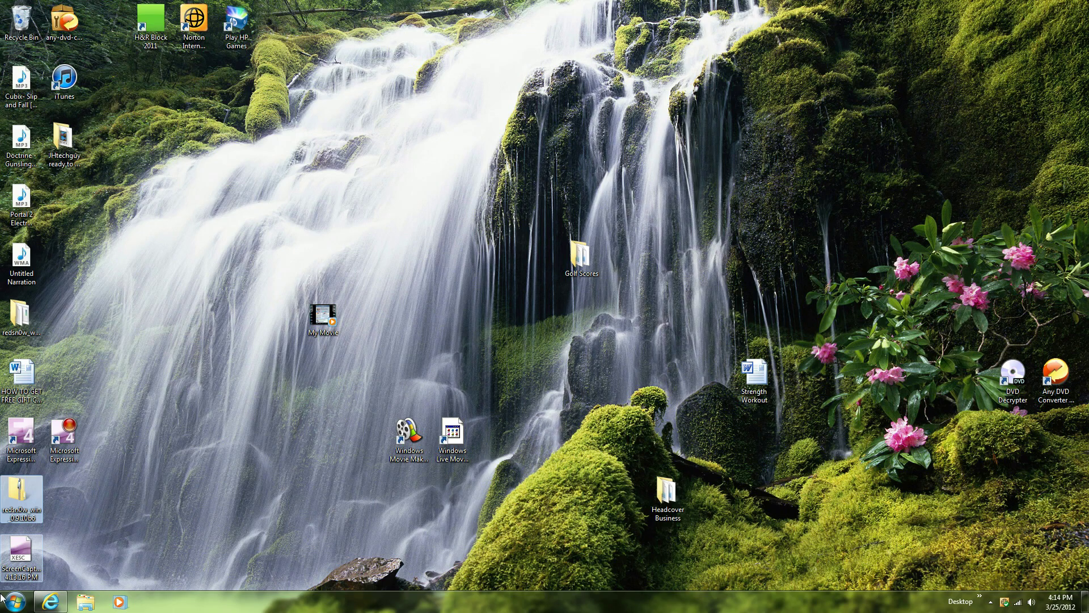
drag(9, 498, 38, 493)
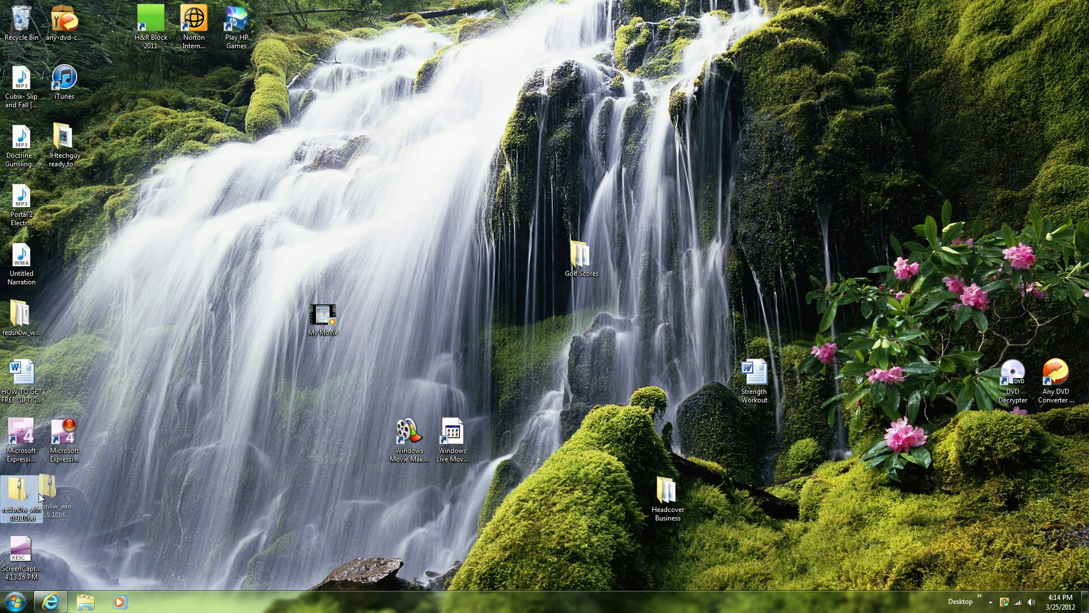
double_click(27, 502)
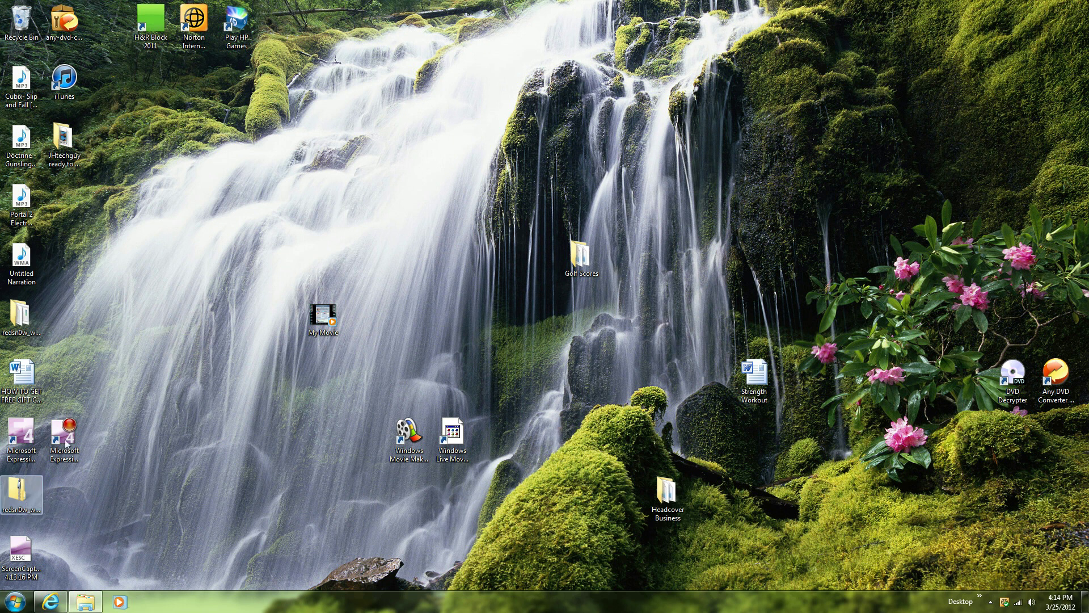
click(339, 81)
drag(338, 80, 381, 111)
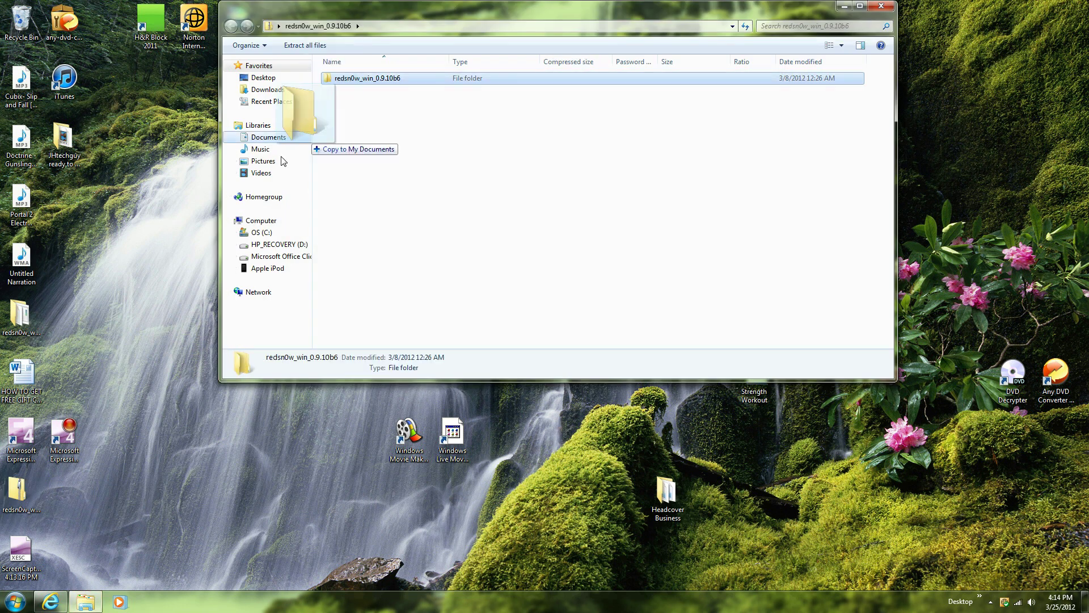
- Close the archive and open the extracted redsn0w_win_0.9.10b6 folder
click(390, 107)
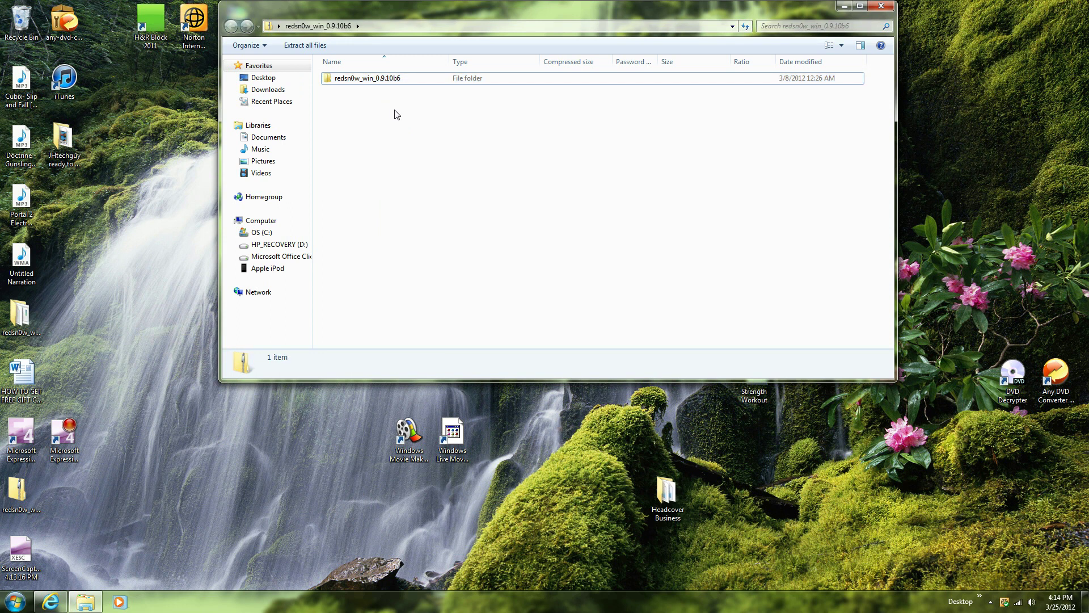
click(882, 5)
double_click(29, 333)
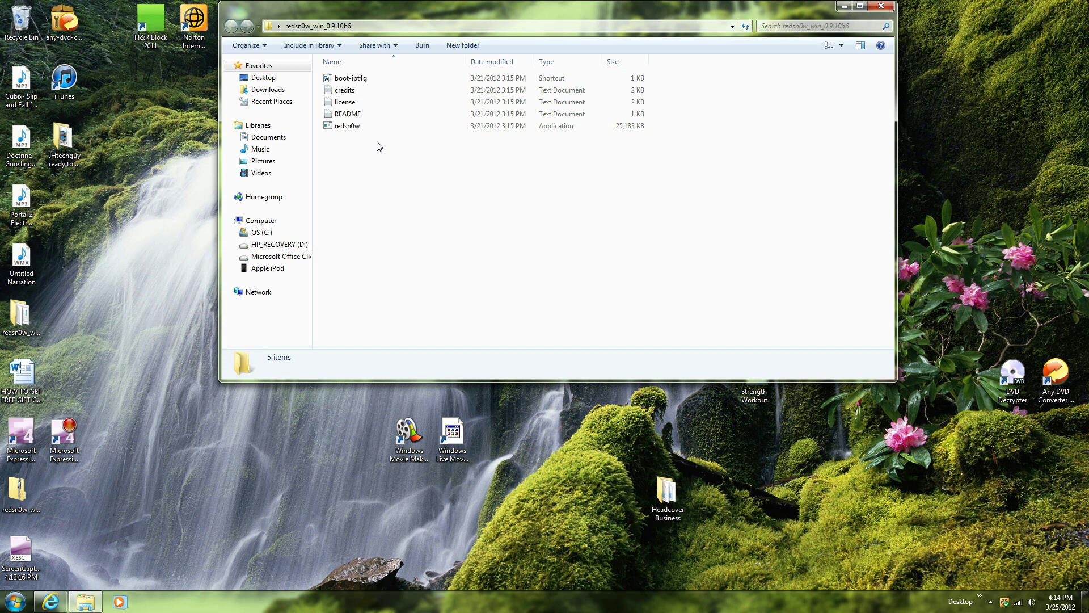
- Launch redsn0w.exe past the security warning, check Extras, then return to the welcome page
double_click(397, 127)
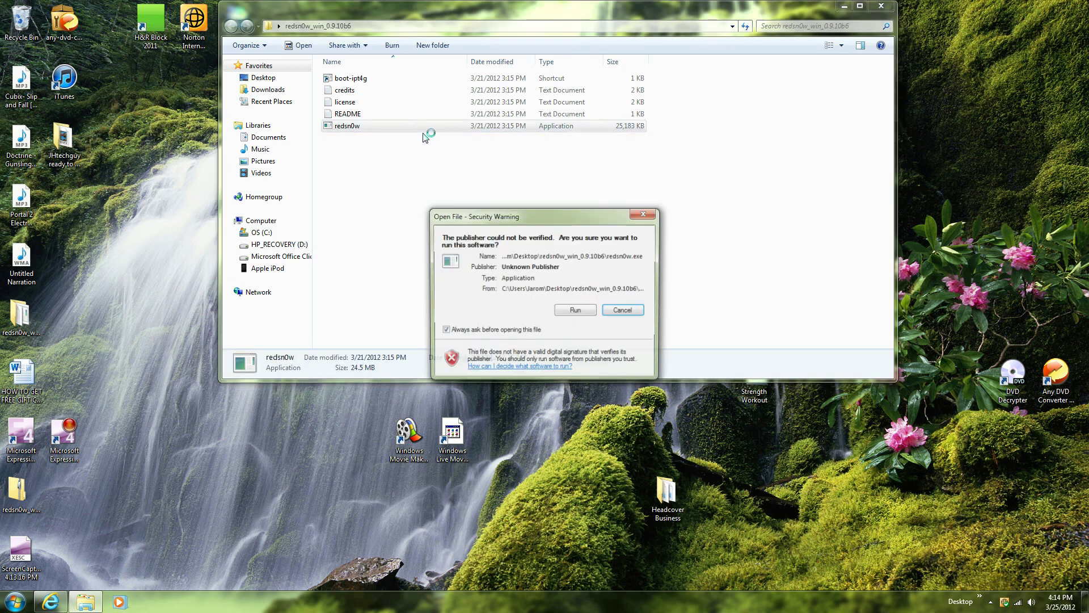
click(564, 311)
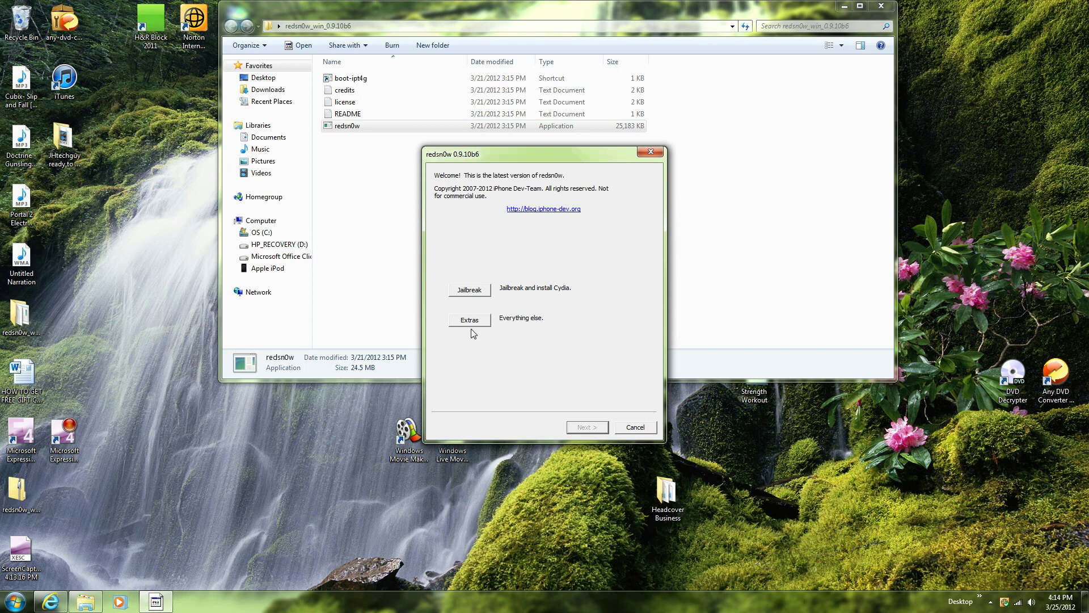
click(471, 322)
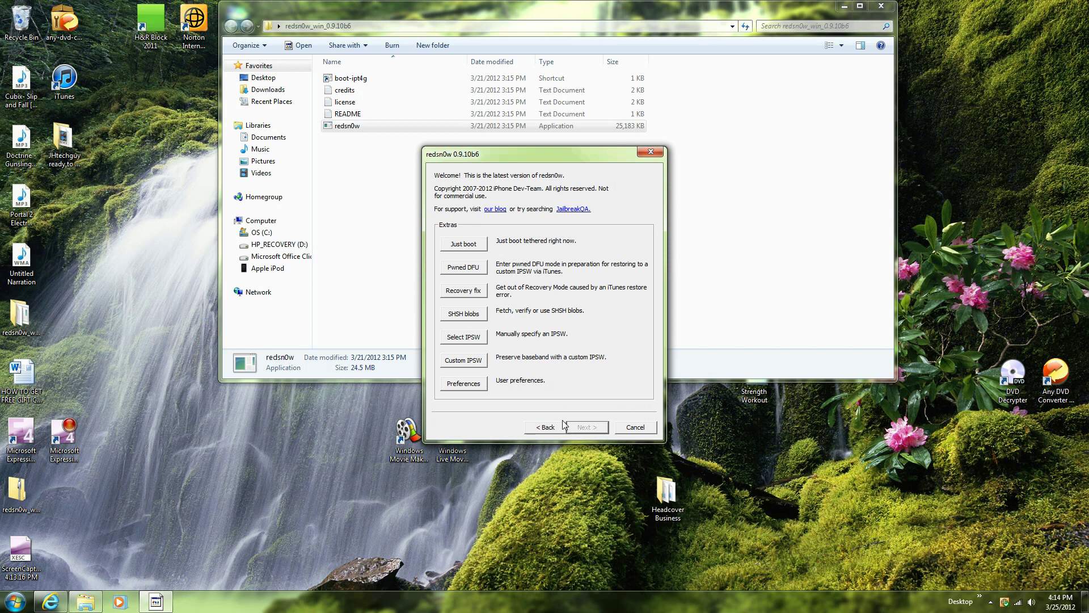
click(546, 428)
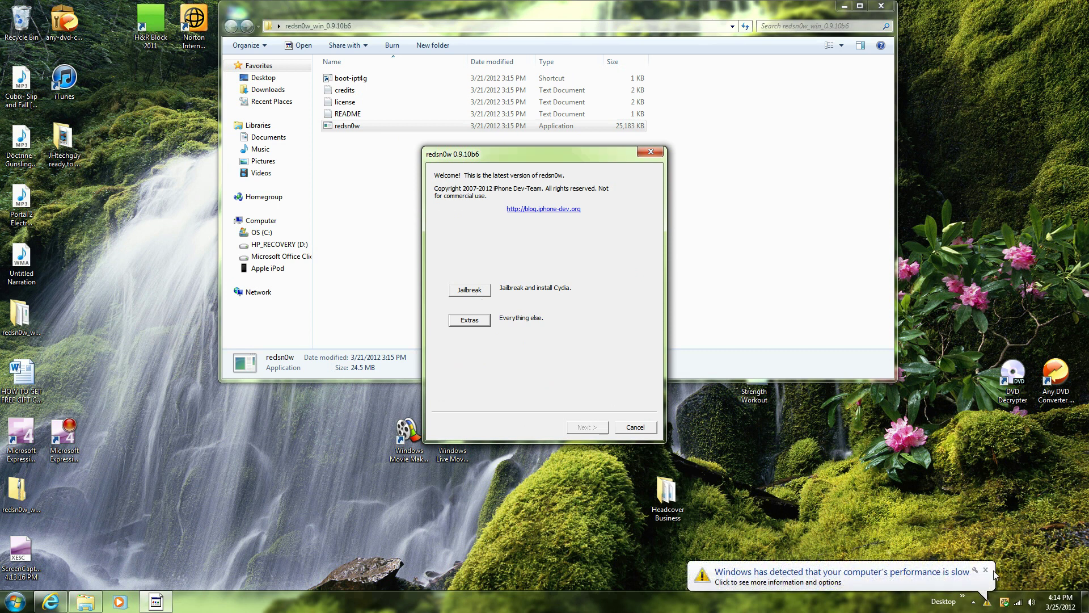
click(986, 570)
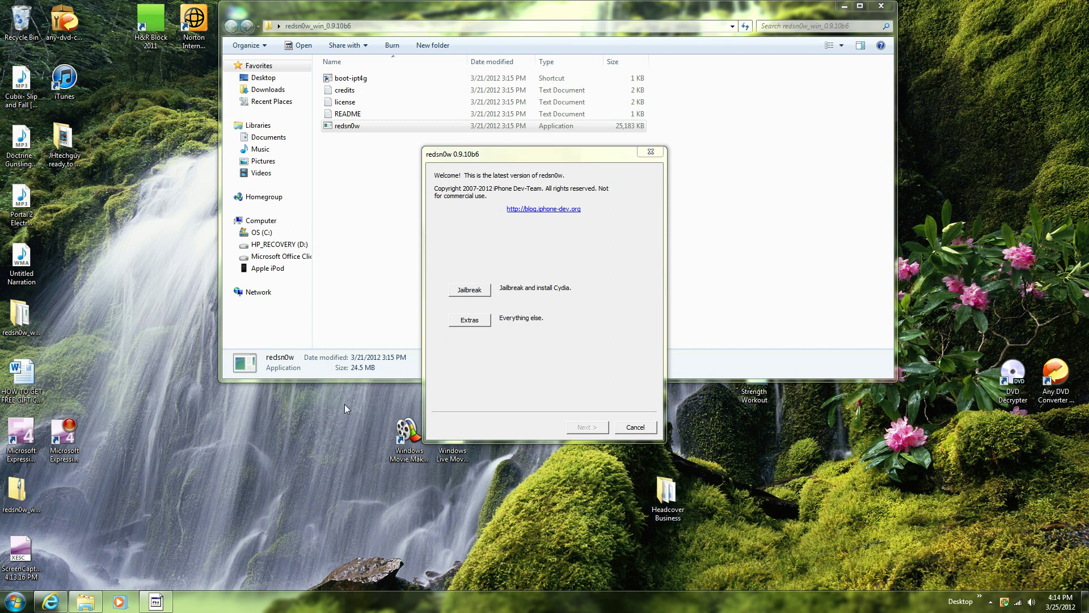
- Start the Jailbreak wizard and continue with the iPod off and plugged in for DFU mode
click(477, 295)
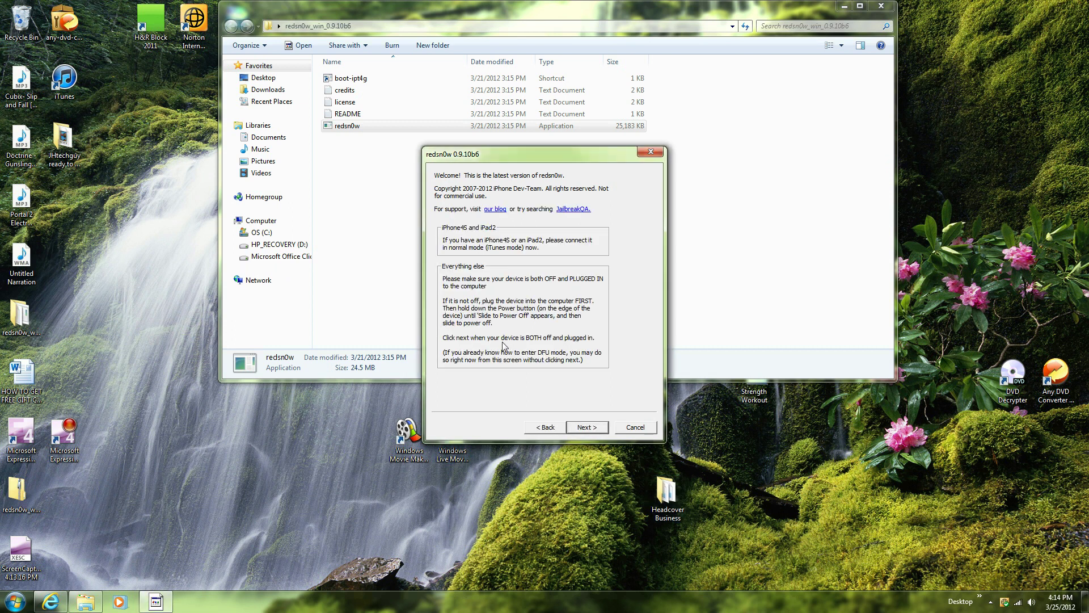
click(589, 429)
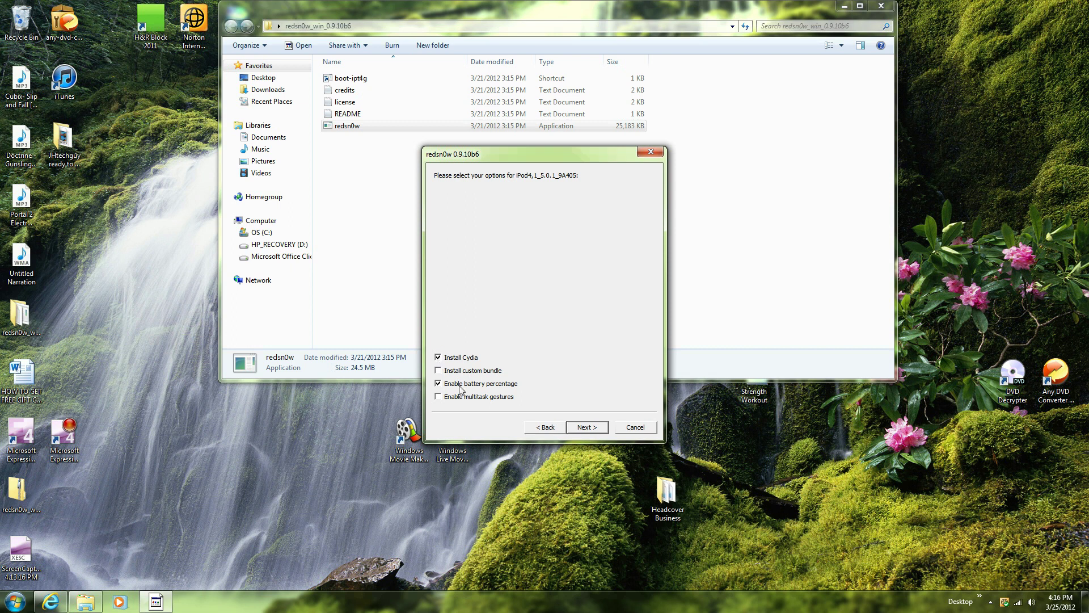
click(438, 371)
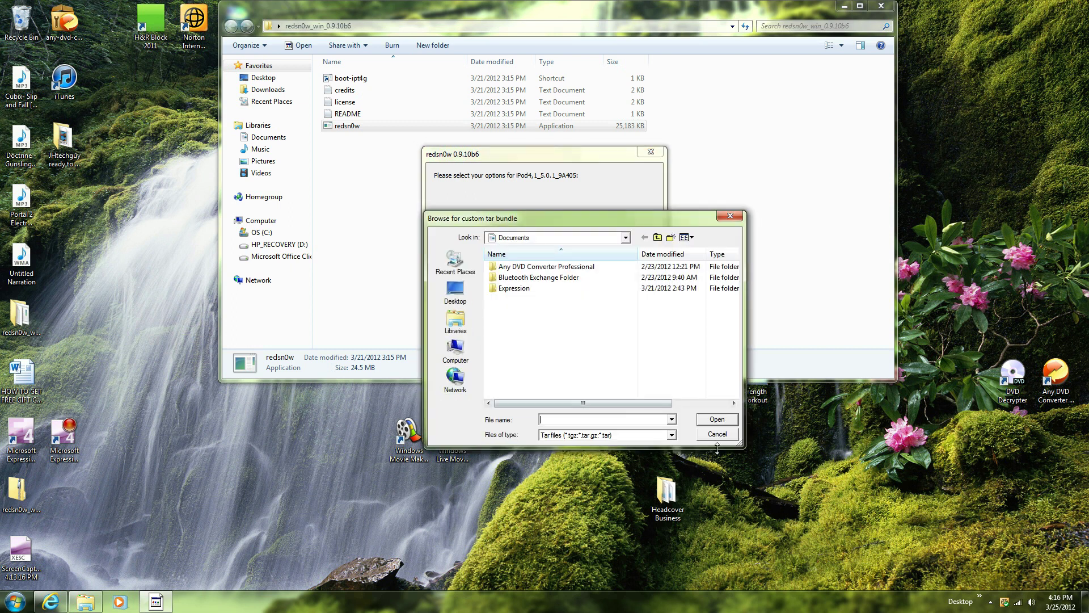
click(717, 434)
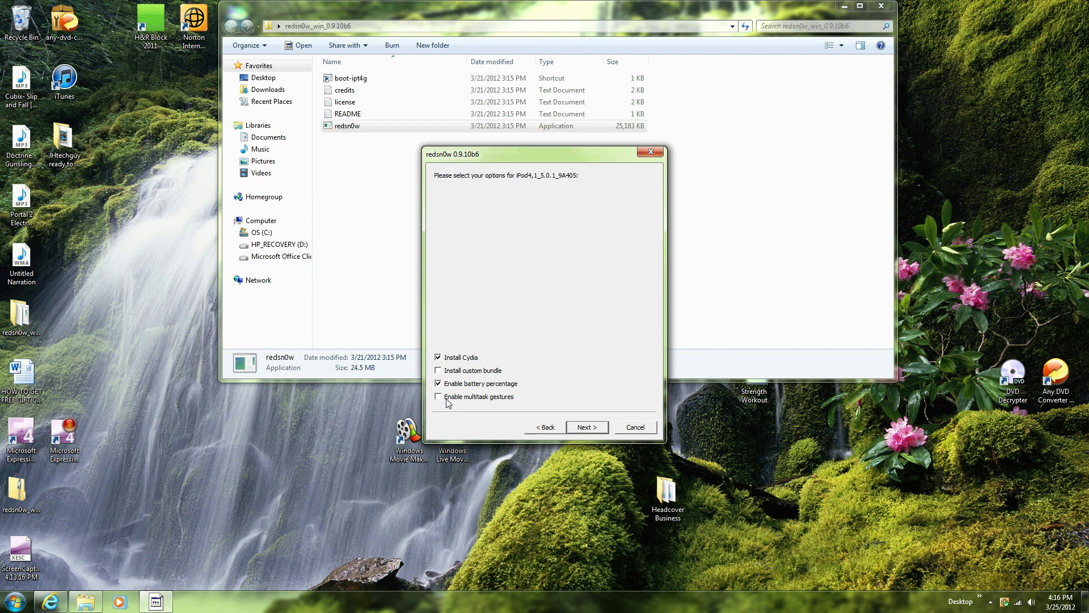
- Run the jailbreak with the selected options until redsn0w reports Done
click(576, 428)
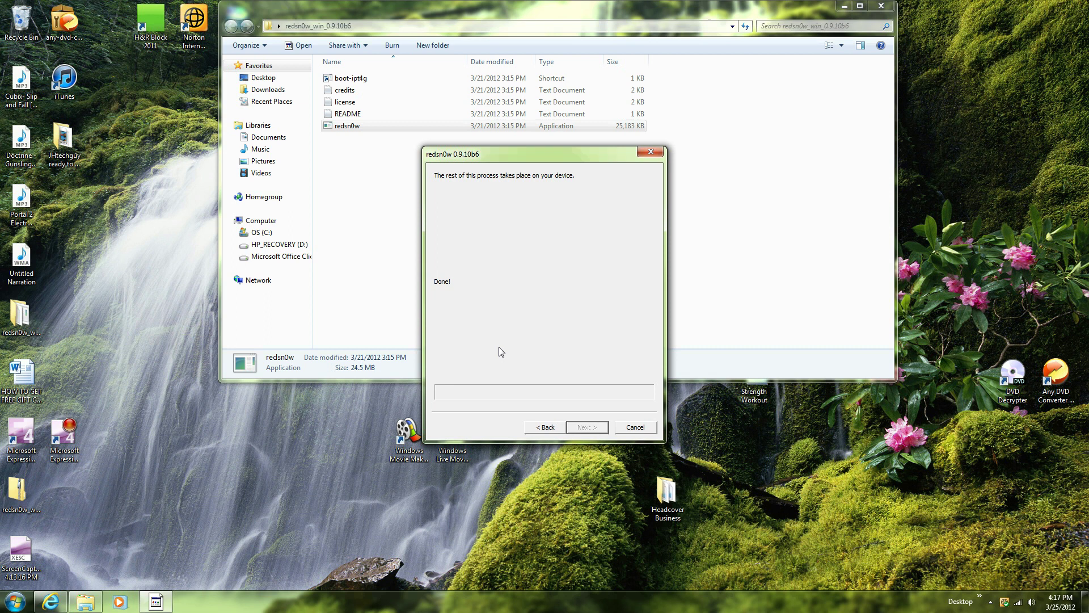
- Quit redsn0w and close the redsn0w_win_0.9.10b6 folder window
click(631, 427)
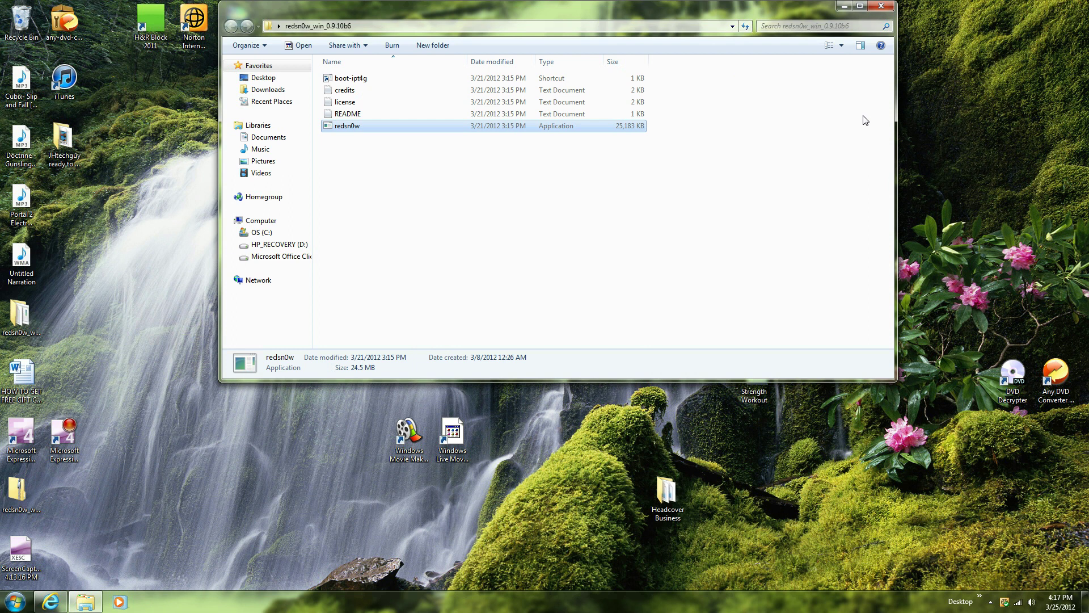
click(873, 11)
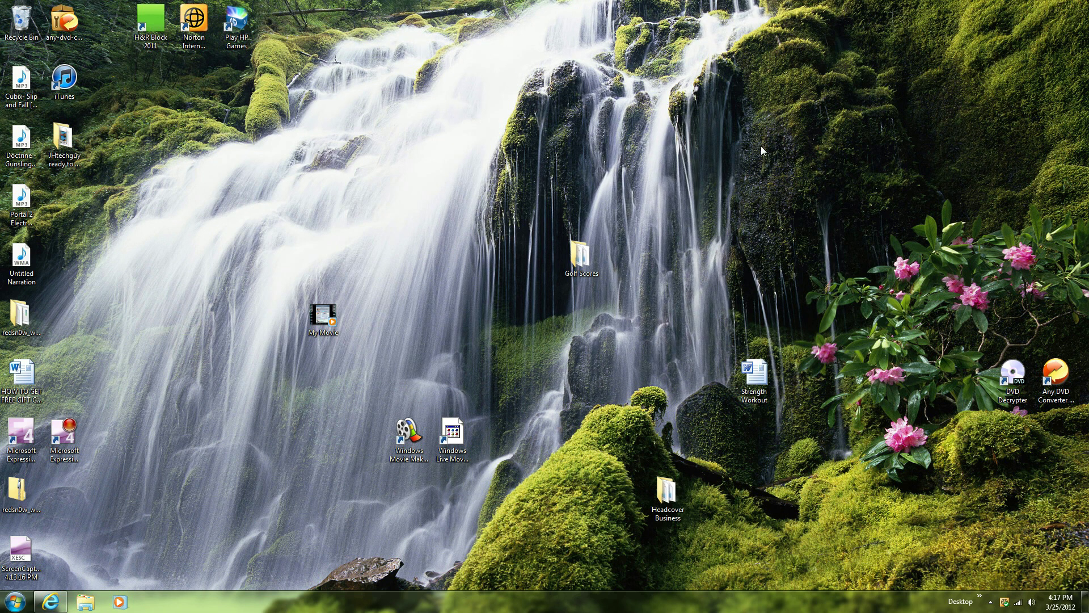